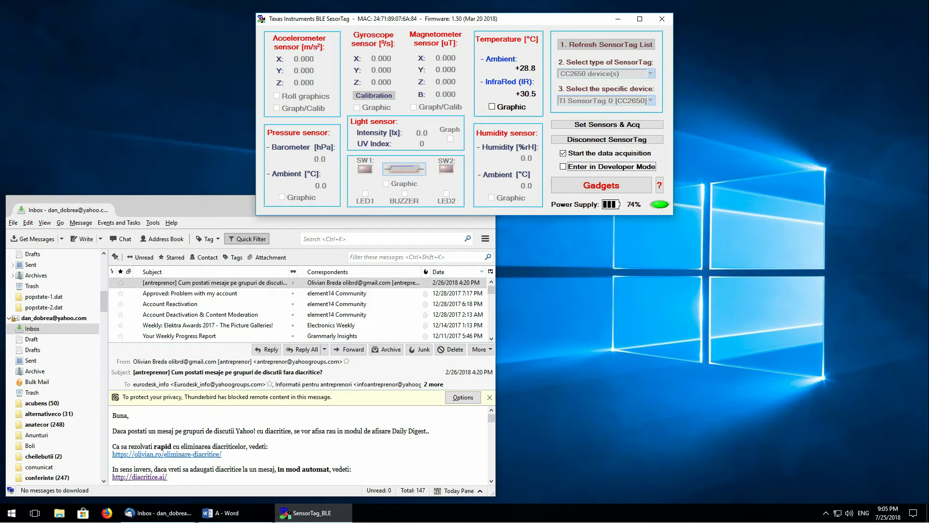
Step: Set the temperature warning mode to Warn with Send email as the Sequence II action
{"action": "left_click", "coordinate": [529, 68]}
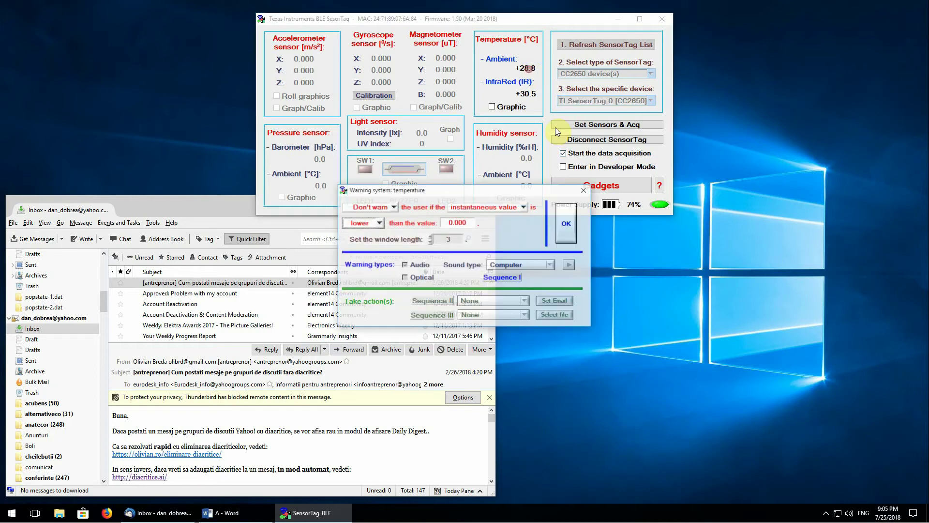
{"action": "left_click", "coordinate": [374, 207]}
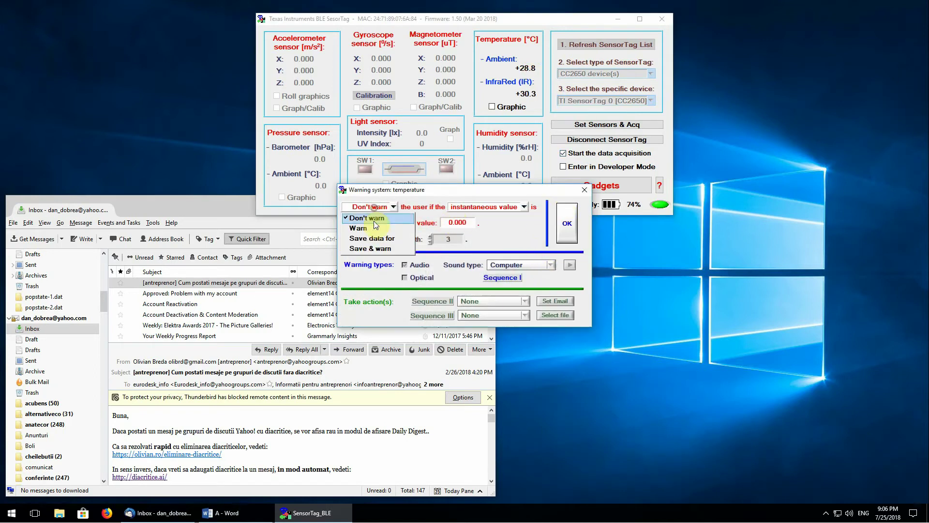
{"action": "left_click", "coordinate": [375, 226]}
{"action": "left_click", "coordinate": [524, 301]}
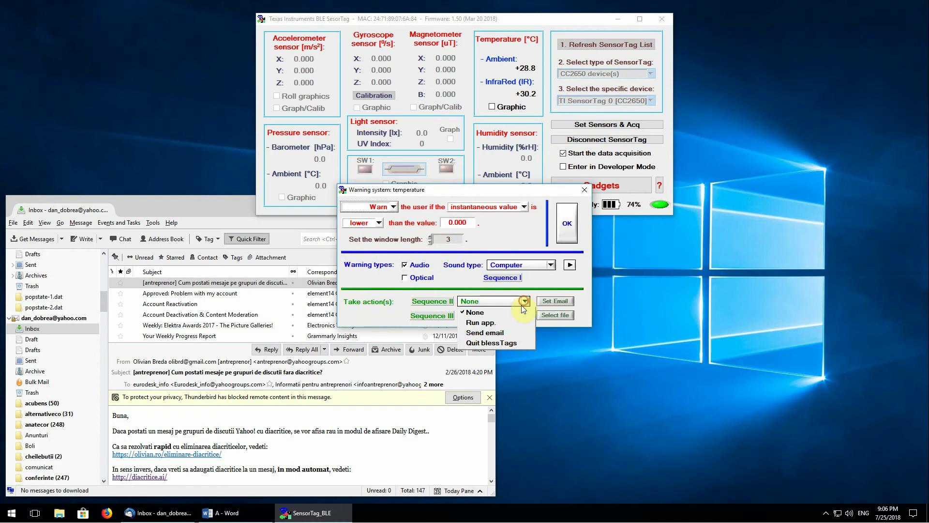
{"action": "left_click", "coordinate": [504, 333]}
{"action": "left_click", "coordinate": [557, 300]}
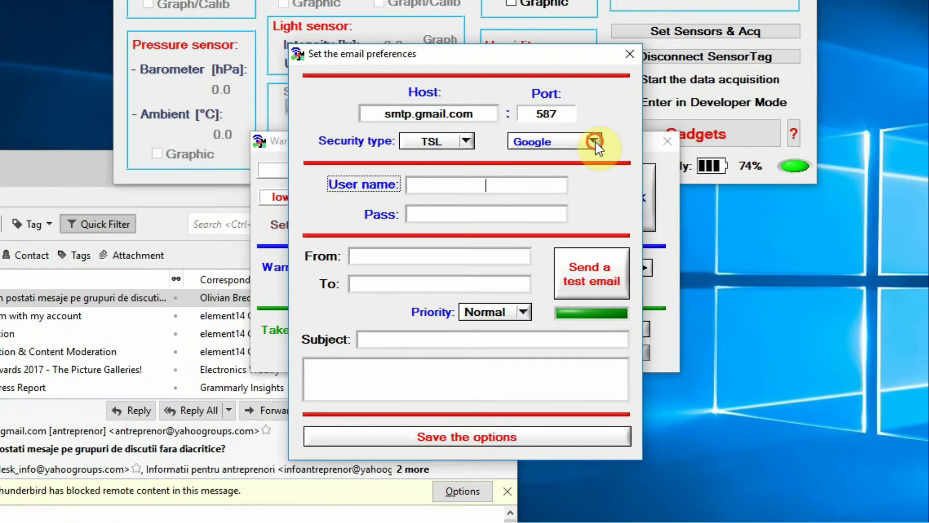
{"action": "left_click", "coordinate": [538, 189]}
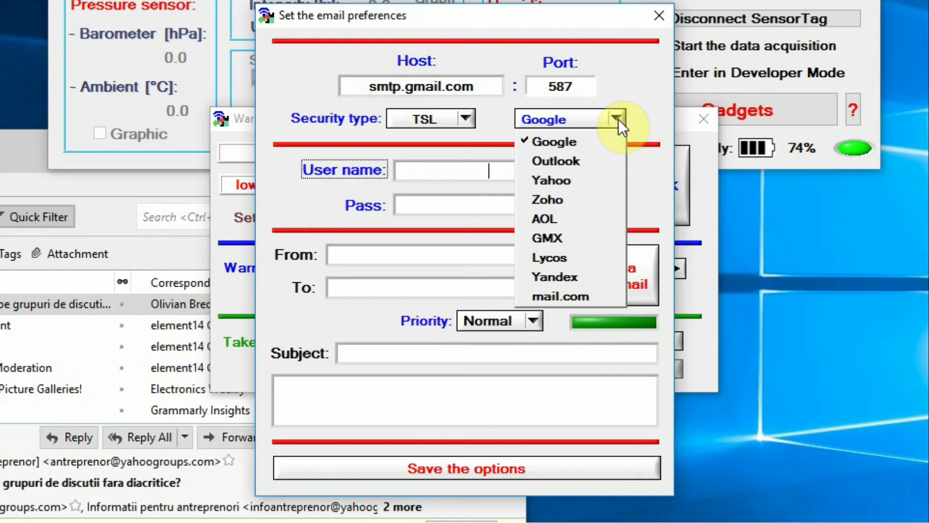
{"action": "left_click", "coordinate": [589, 159]}
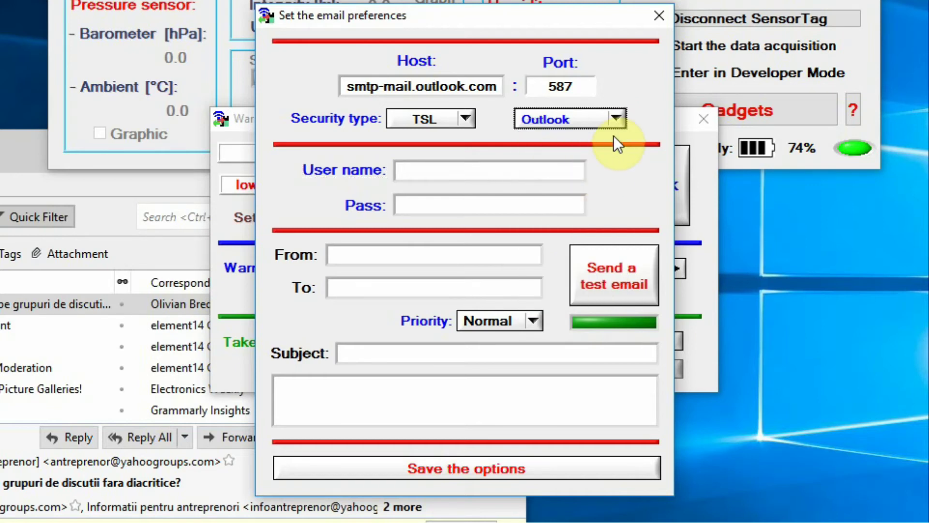
{"action": "left_click", "coordinate": [616, 118]}
{"action": "left_click", "coordinate": [578, 180]}
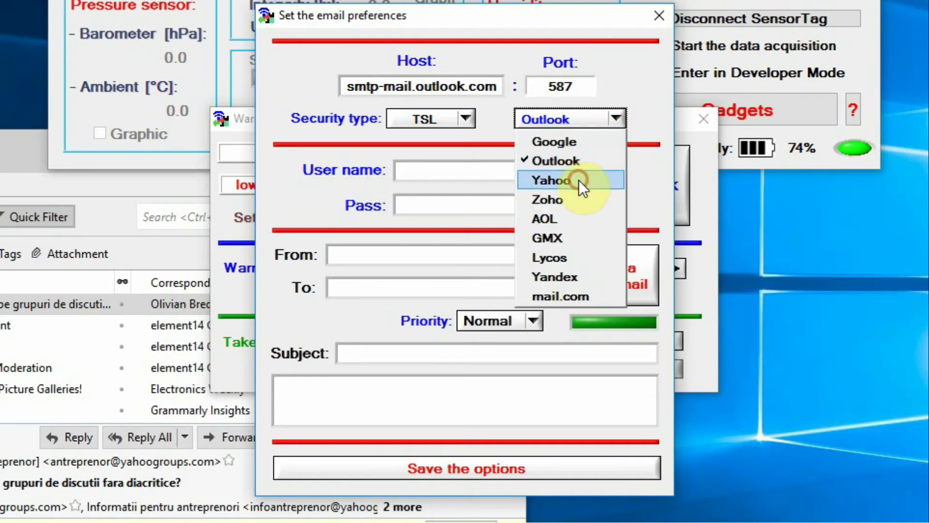
{"action": "left_click", "coordinate": [613, 120]}
{"action": "left_click", "coordinate": [563, 274]}
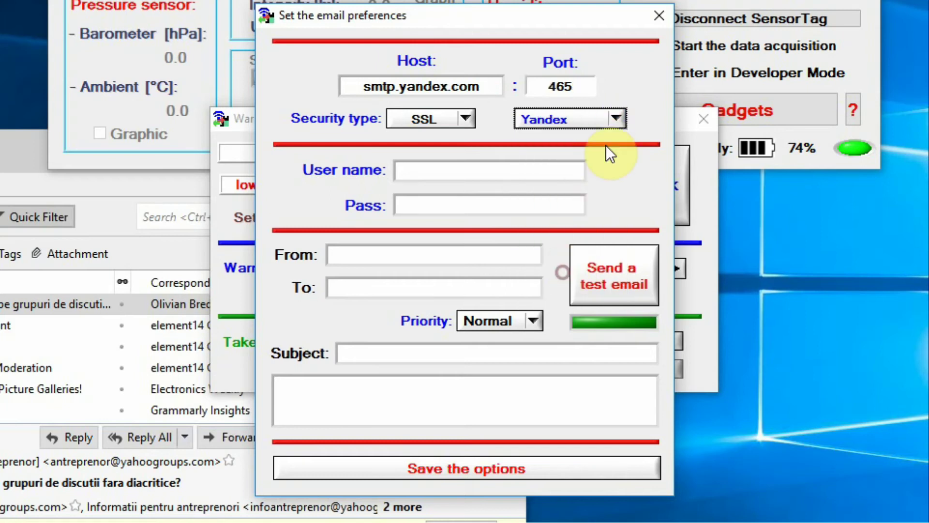
{"action": "left_click", "coordinate": [616, 120]}
{"action": "left_click", "coordinate": [584, 138]}
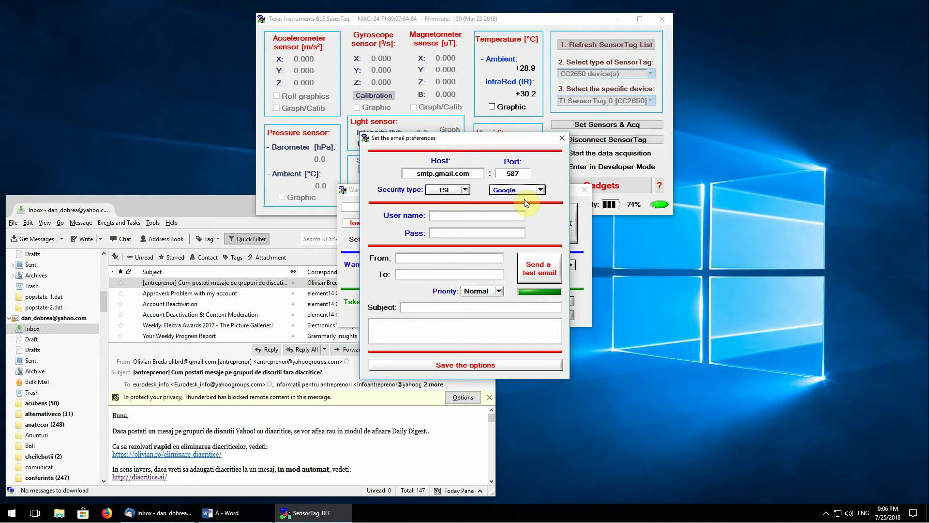
Step: Enter the Gmail account user name and password
{"action": "left_click", "coordinate": [491, 214]}
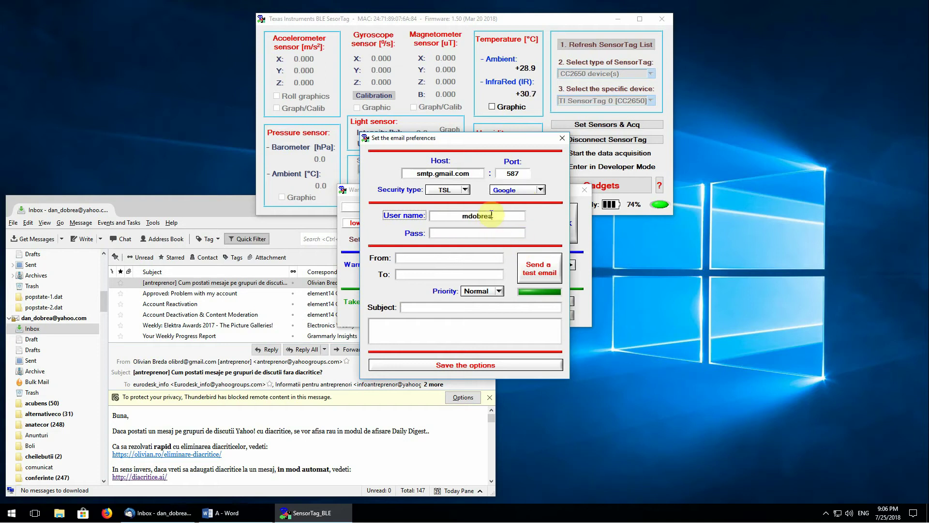
{"action": "key", "text": "Tab"}
{"action": "type", "text": "**************"}
Step: Fill in the sender and recipient e-mail addresses and set the message priority to High
{"action": "left_click", "coordinate": [431, 259]}
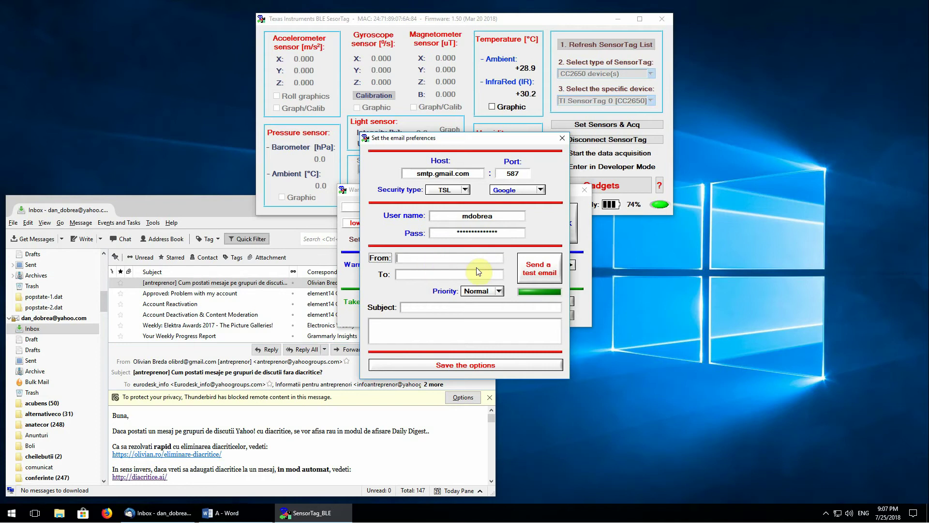
{"action": "key", "text": "Tab"}
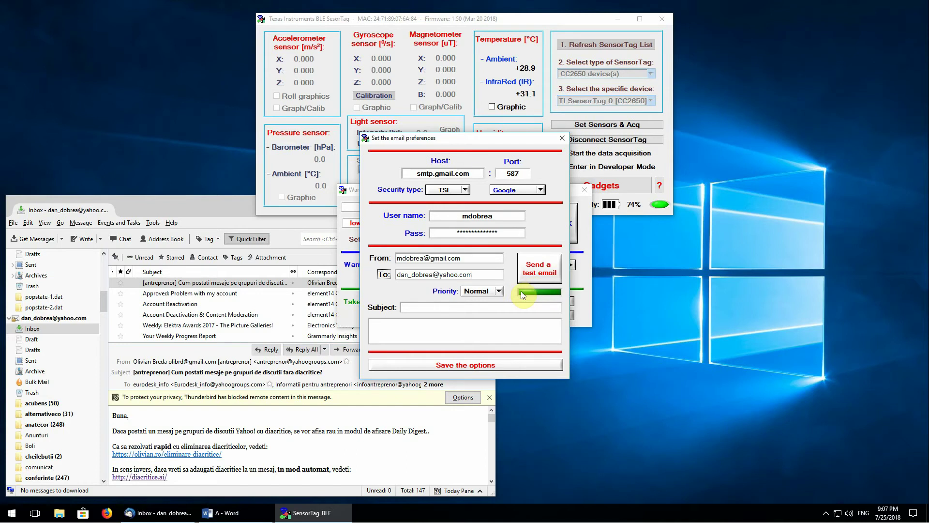
{"action": "left_click", "coordinate": [499, 291]}
{"action": "left_click", "coordinate": [485, 299]}
Step: Enter the subject 'A demo email' and a short body saying it was sent by blessTags
{"action": "left_click", "coordinate": [445, 308]}
{"action": "left_click", "coordinate": [441, 332]}
{"action": "left_click", "coordinate": [430, 307]}
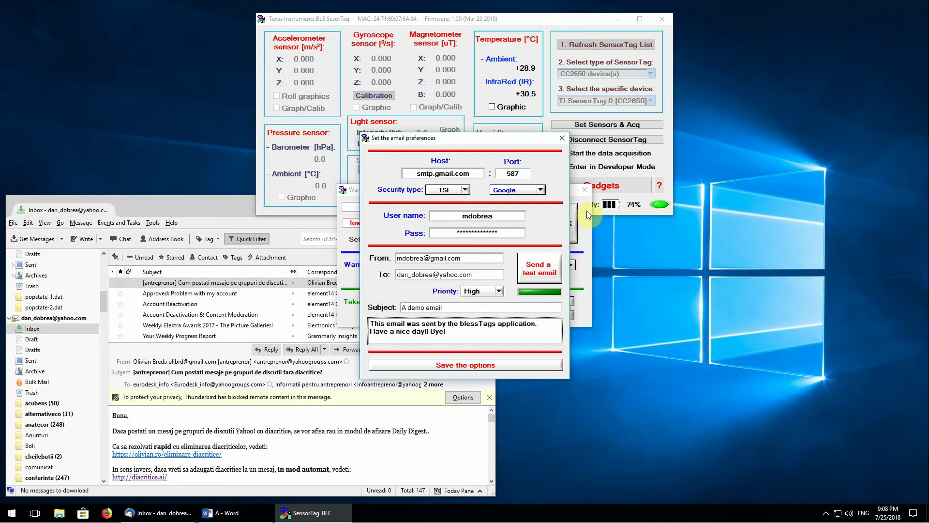
Step: Send a test email using the configured Gmail settings
{"action": "left_click", "coordinate": [544, 268]}
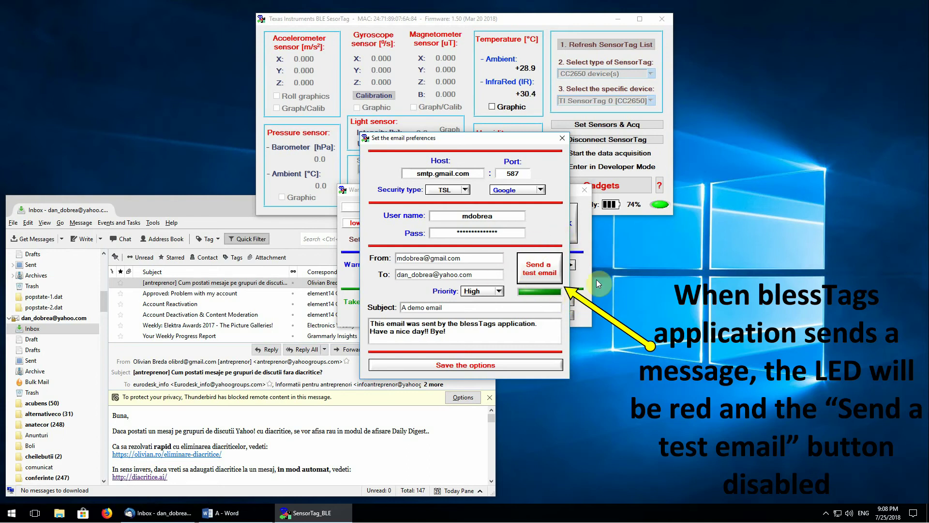
Step: In Thunderbird, refresh the Inbox and open the received 'A demo email' to view its body
{"action": "left_click", "coordinate": [205, 202]}
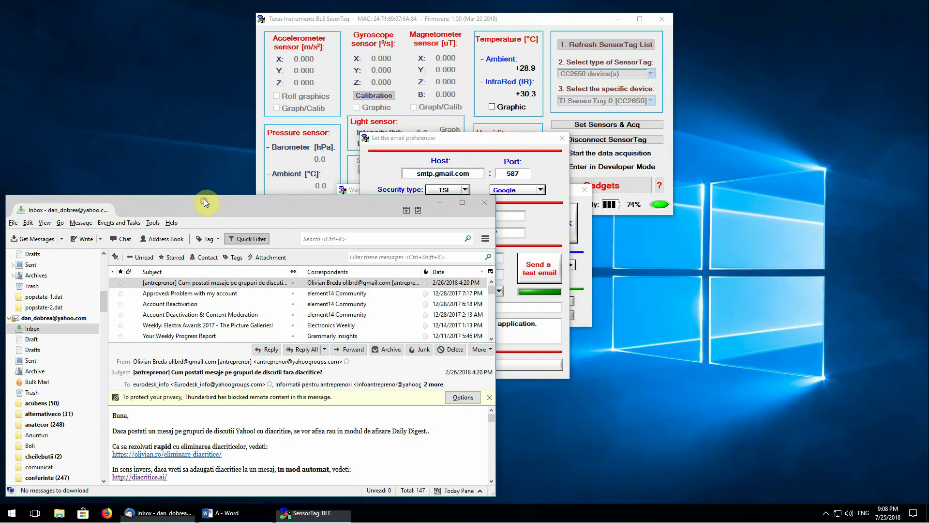
{"action": "left_click", "coordinate": [30, 340]}
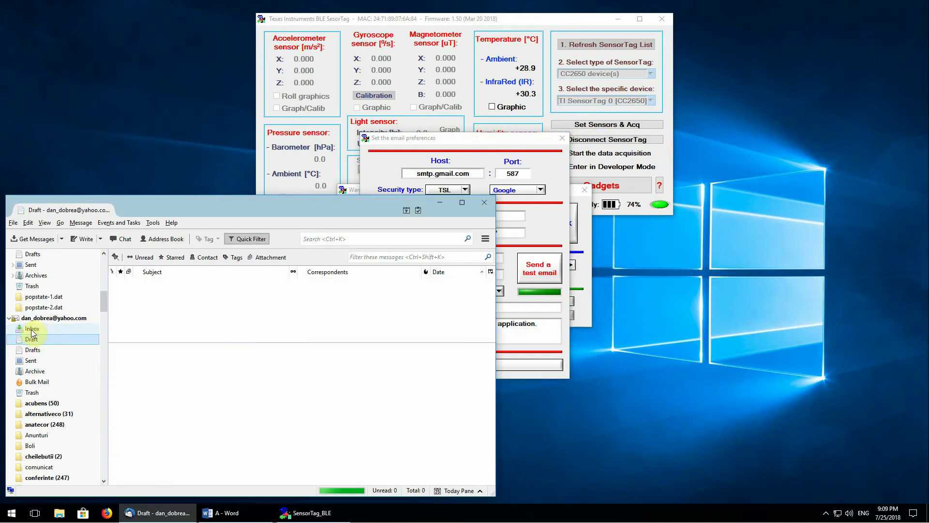
{"action": "left_click", "coordinate": [31, 329]}
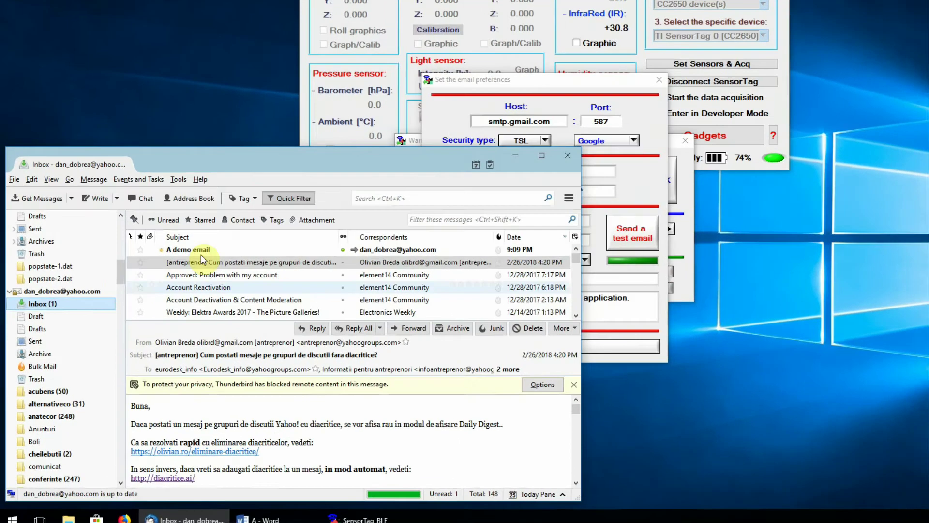
{"action": "left_click", "coordinate": [190, 249]}
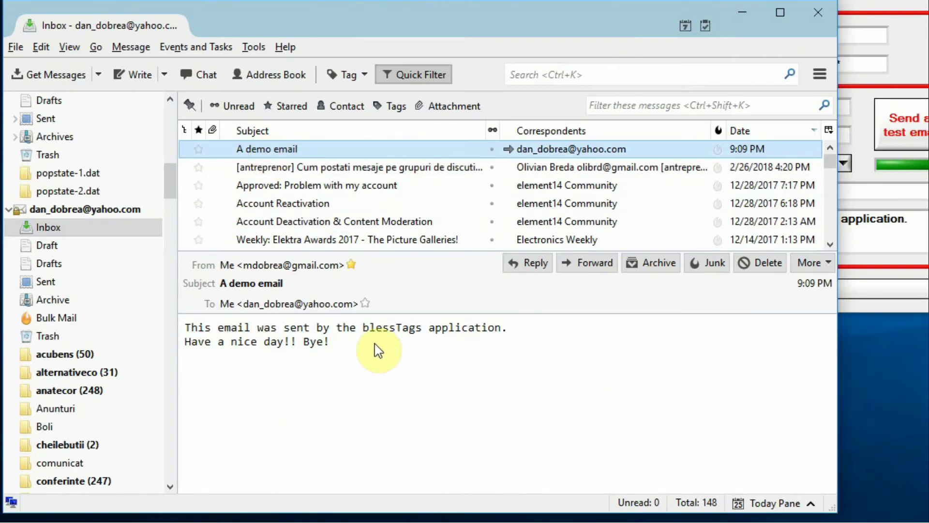
{"action": "left_click_drag", "start_coordinate": [378, 349], "coordinate": [180, 326]}
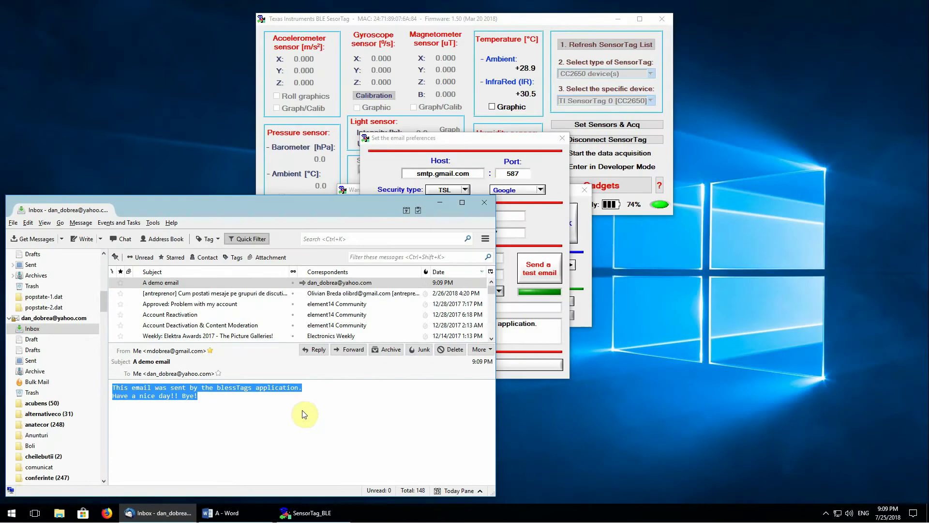
{"action": "left_click", "coordinate": [486, 22]}
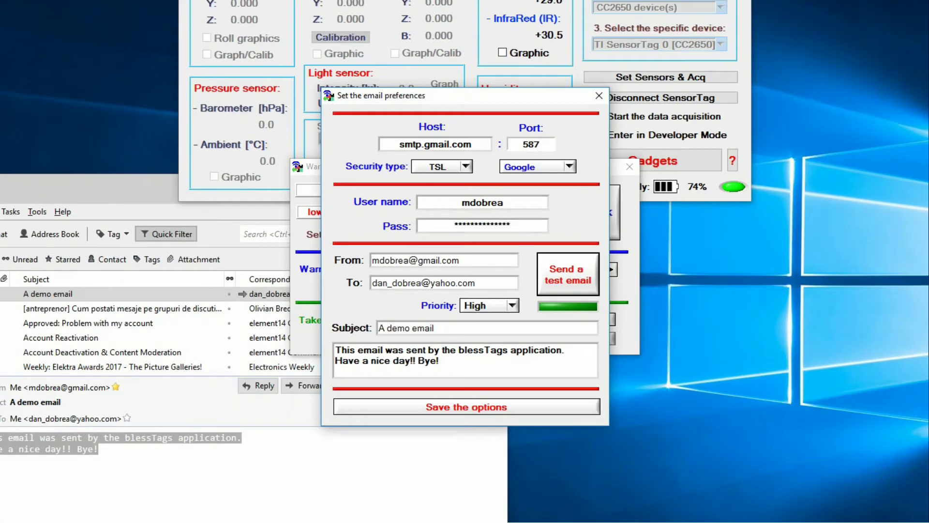
Step: Change the host to mickey.mouse.com, the port to 1234, and the security type to No security
{"action": "left_click_drag", "start_coordinate": [449, 144], "coordinate": [380, 147]}
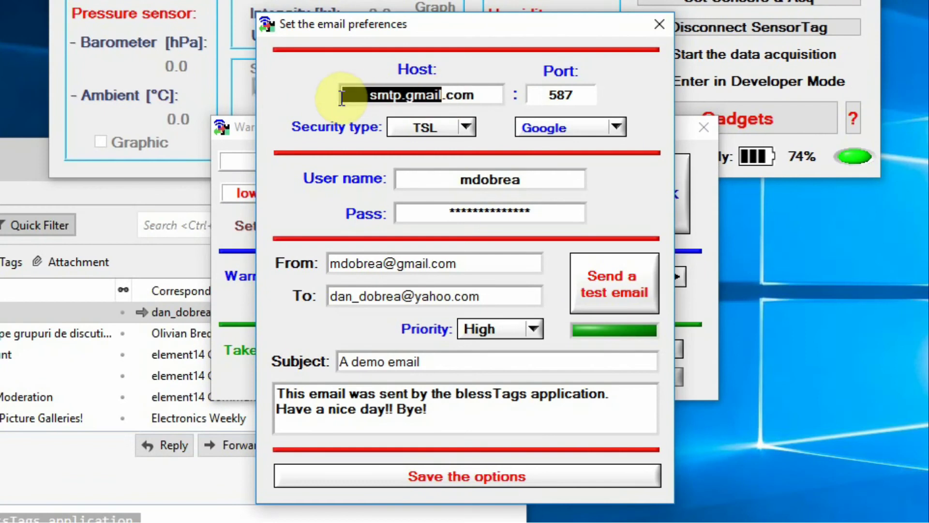
{"action": "key", "text": "BackSpace"}
{"action": "type", "text": "mickey.mouse"}
{"action": "left_click_drag", "start_coordinate": [578, 95], "coordinate": [532, 97]}
{"action": "type", "text": "1234"}
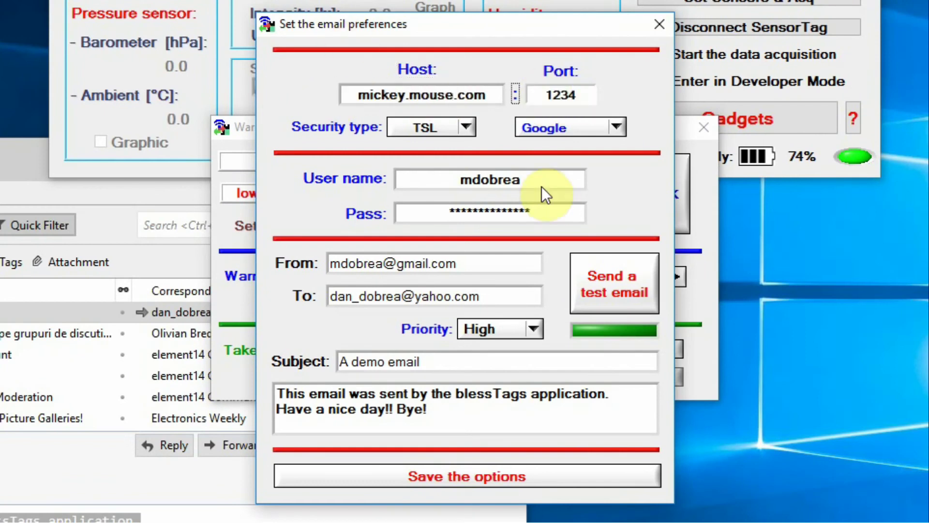
{"action": "left_click", "coordinate": [467, 126]}
{"action": "left_click", "coordinate": [453, 147]}
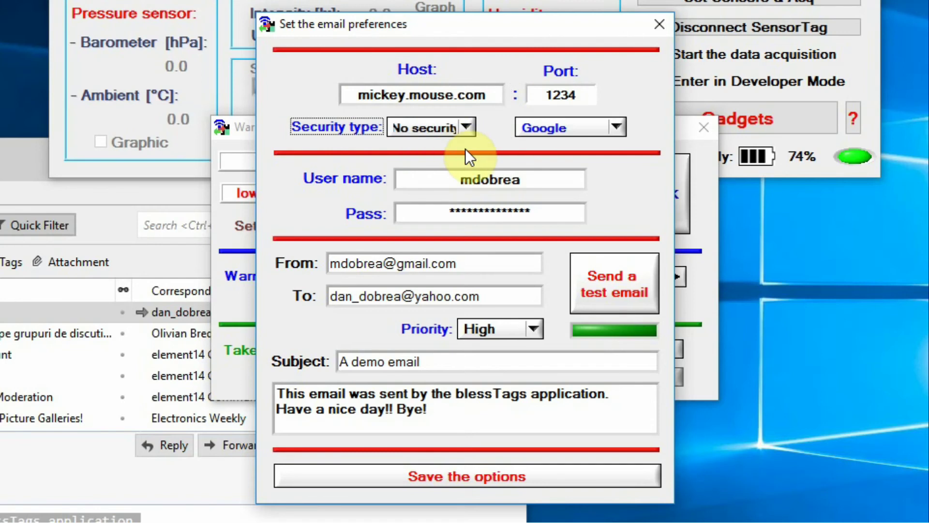
{"action": "left_click", "coordinate": [508, 480]}
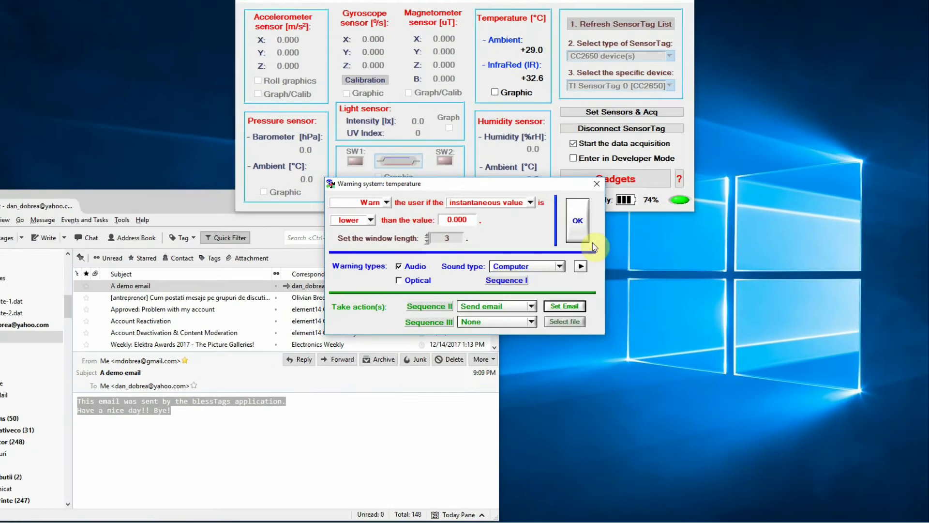
{"action": "left_click", "coordinate": [589, 240]}
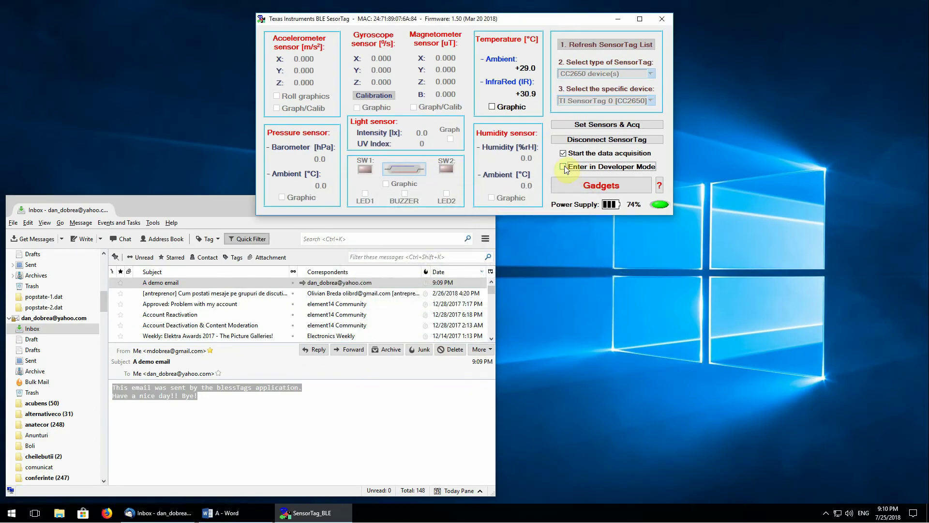
{"action": "left_click", "coordinate": [564, 166]}
{"action": "left_click", "coordinate": [760, 243]}
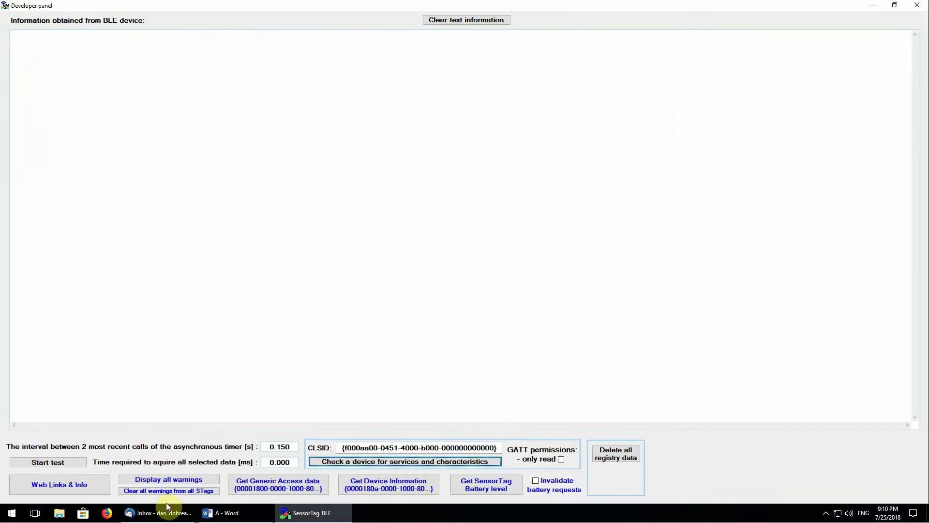
{"action": "left_click", "coordinate": [202, 479]}
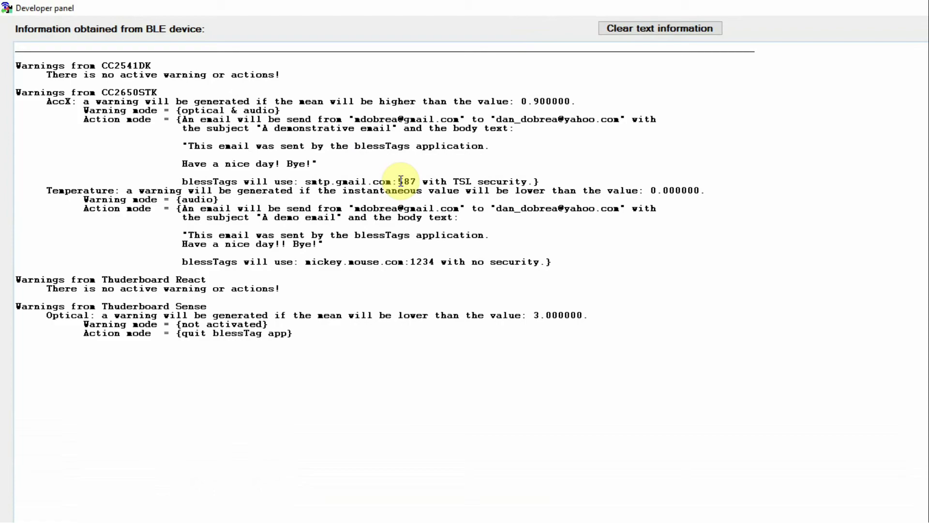
{"action": "left_click_drag", "start_coordinate": [181, 261], "coordinate": [213, 262]}
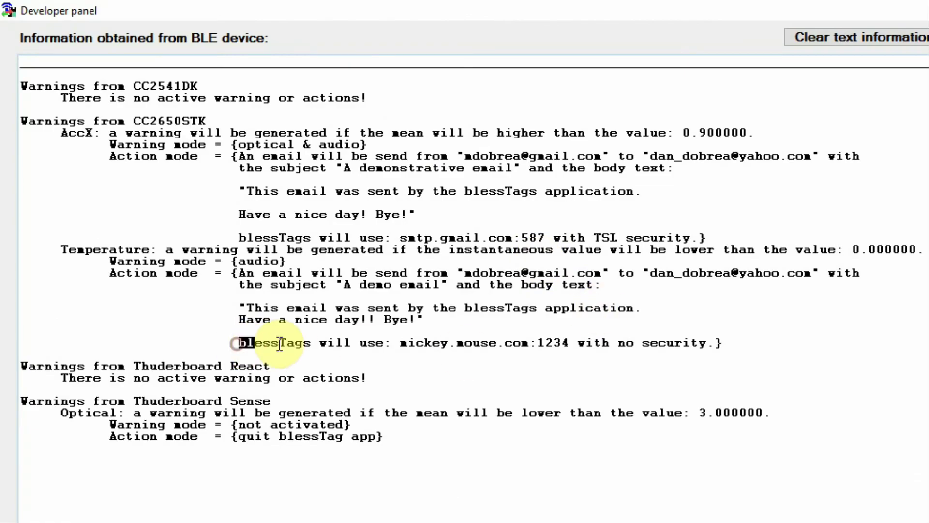
{"action": "left_click_drag", "start_coordinate": [280, 343], "coordinate": [719, 340]}
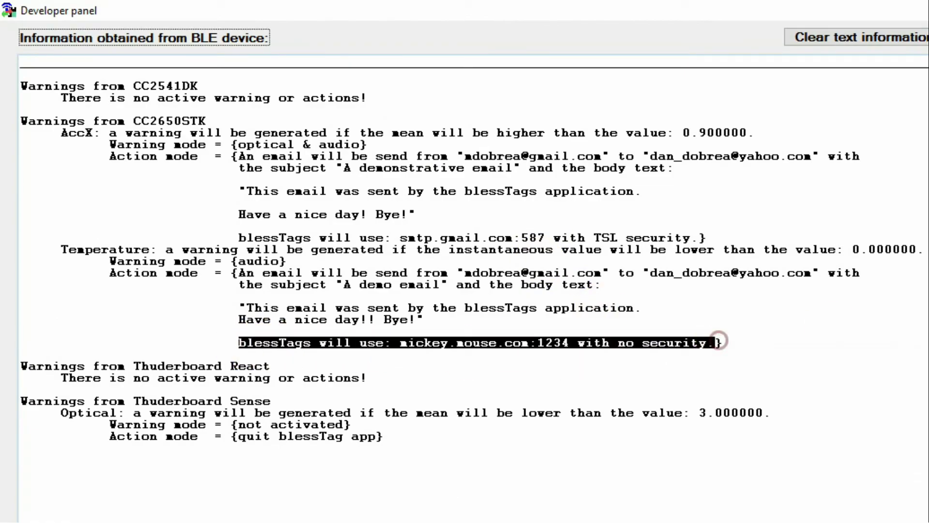
{"action": "left_click", "coordinate": [918, 4]}
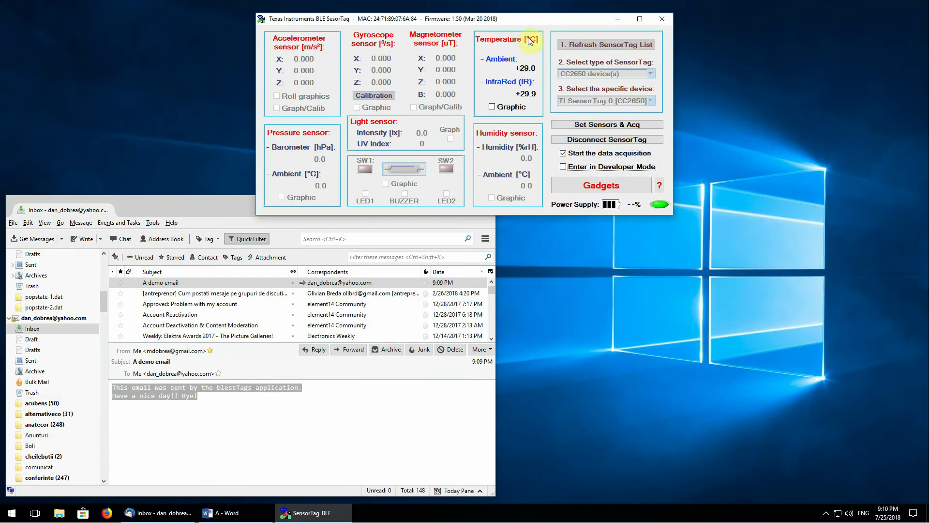
{"action": "left_click", "coordinate": [530, 41]}
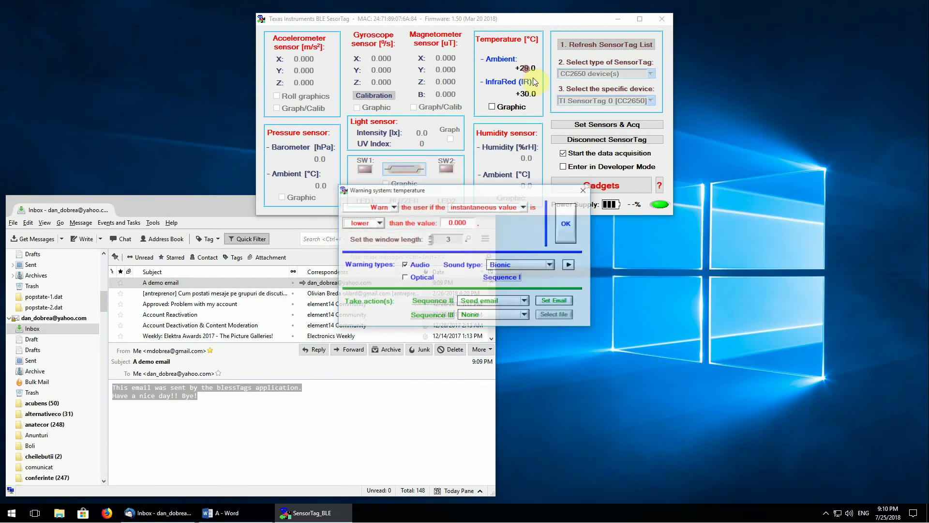
Step: Replace the body with 'Hi ! This message was sent on %d at %t. All here is just fine.' and a 'blessTags' line
{"action": "left_click", "coordinate": [566, 301]}
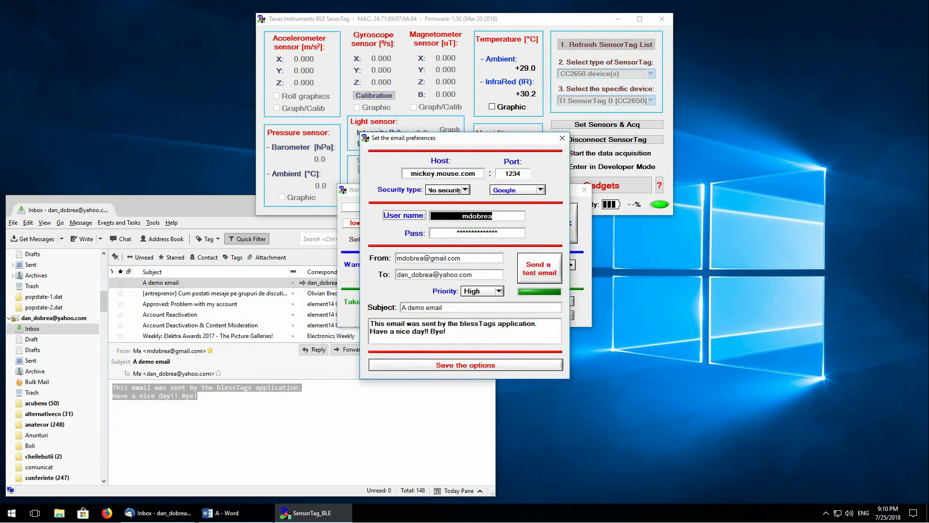
{"action": "left_click", "coordinate": [222, 512]}
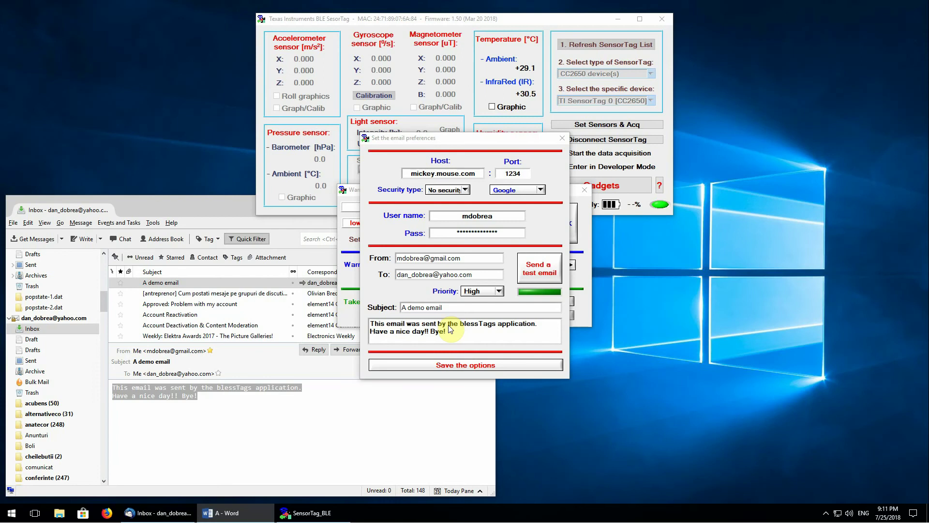
{"action": "left_click_drag", "start_coordinate": [450, 337], "coordinate": [370, 323]}
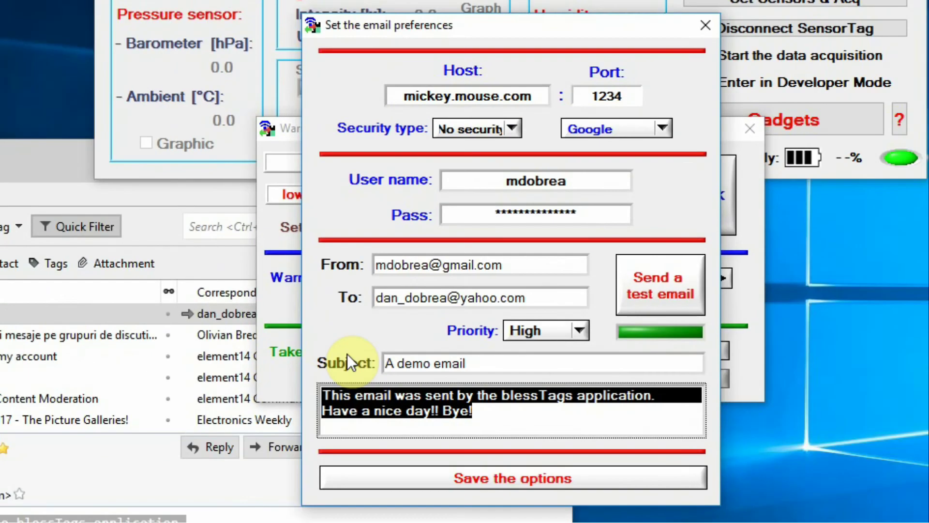
{"action": "type", "text": "Hi ! This message was sent on %d"}
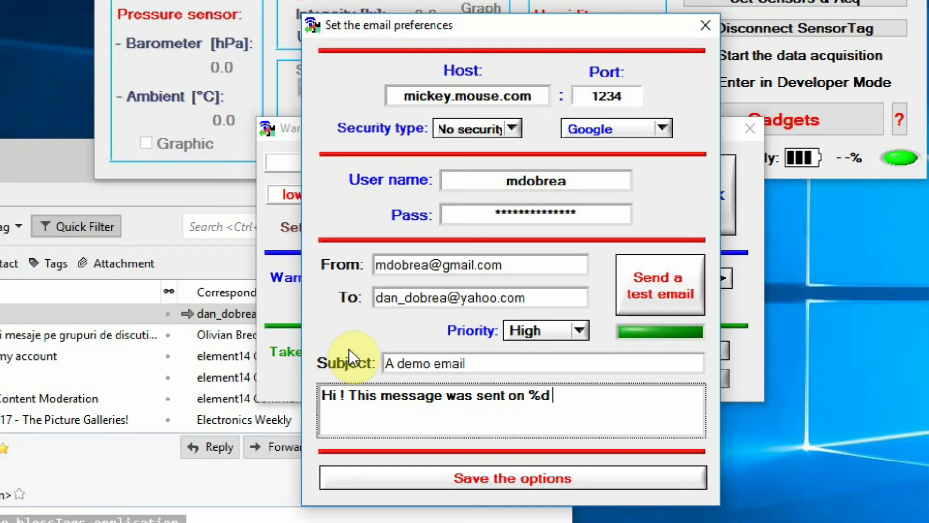
{"action": "type", "text": " at %t. All here is just fine"}
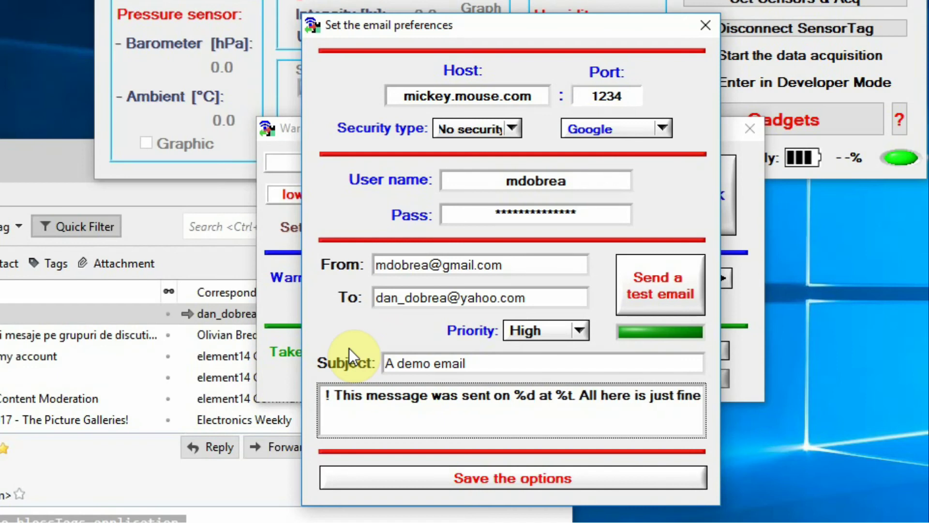
{"action": "type", "text": "."}
{"action": "key", "text": "Return"}
{"action": "type", "text": "blessTags"}
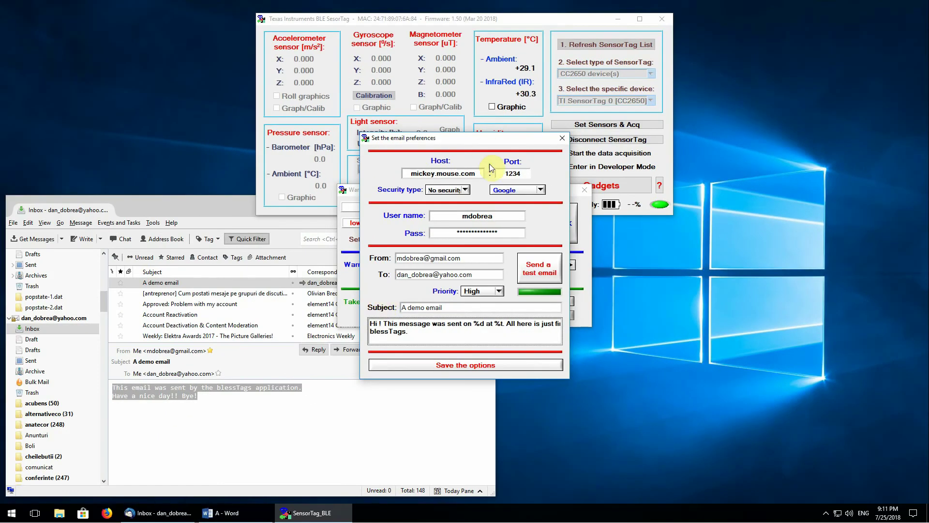
Step: Apply Google's SMTP settings from the provider list and send a test email
{"action": "left_click", "coordinate": [540, 190]}
{"action": "left_click", "coordinate": [512, 201]}
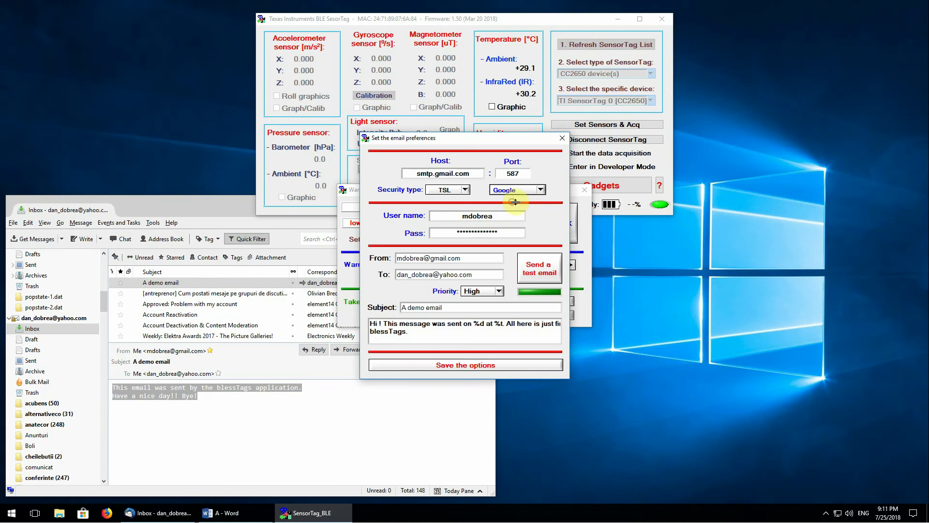
{"action": "left_click", "coordinate": [542, 275]}
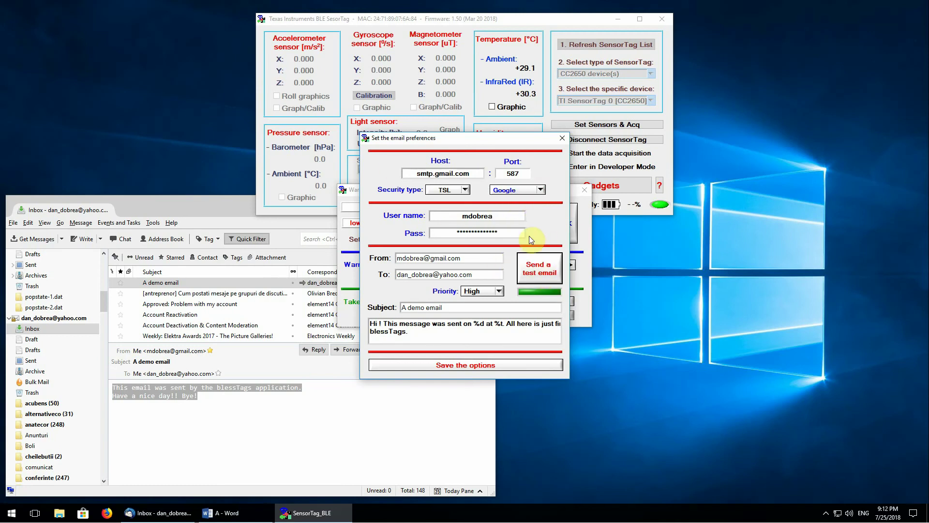
Step: Refresh the Thunderbird inbox and open the new demo email showing 7/25/2018 and 21:11:58
{"action": "left_click", "coordinate": [204, 206]}
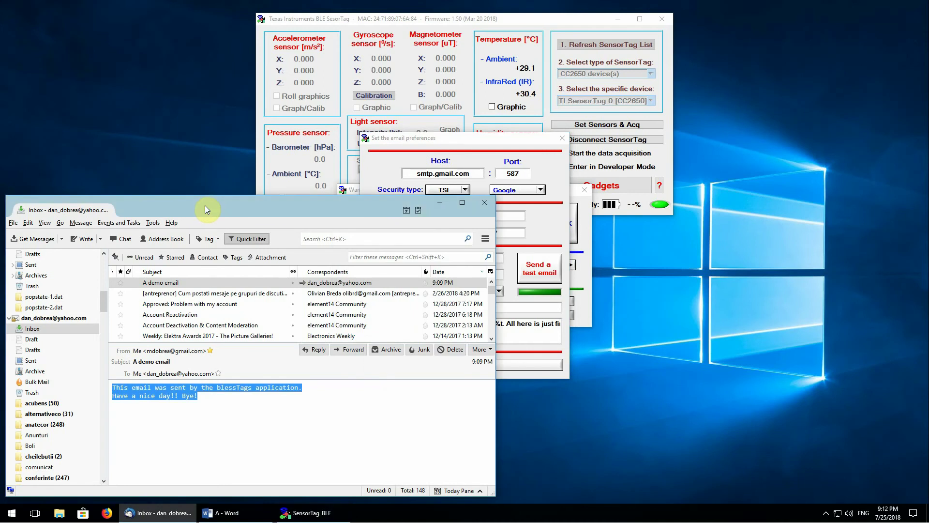
{"action": "left_click", "coordinate": [34, 339]}
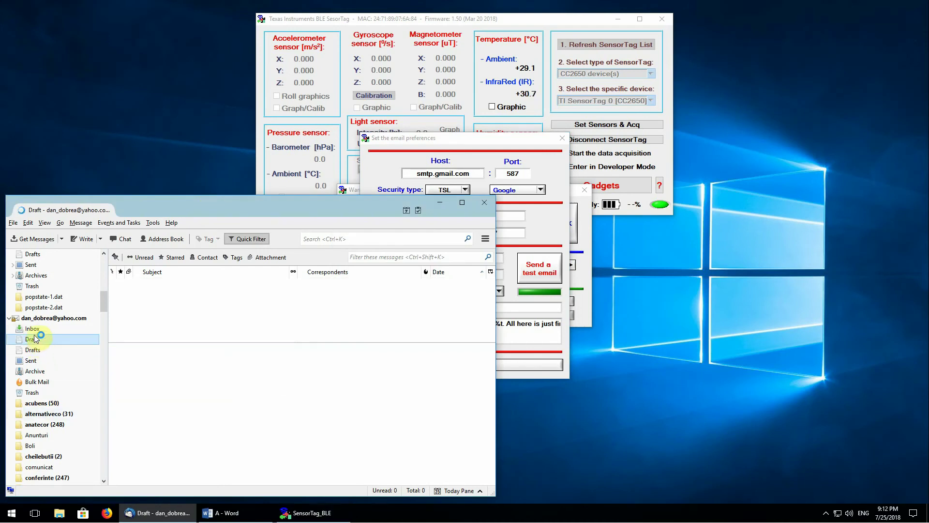
{"action": "left_click", "coordinate": [49, 327]}
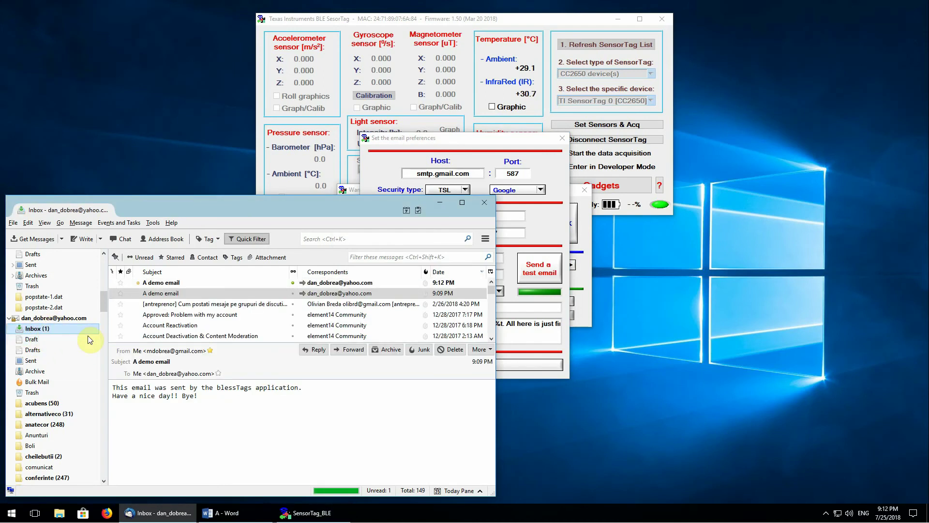
{"action": "left_click", "coordinate": [332, 282]}
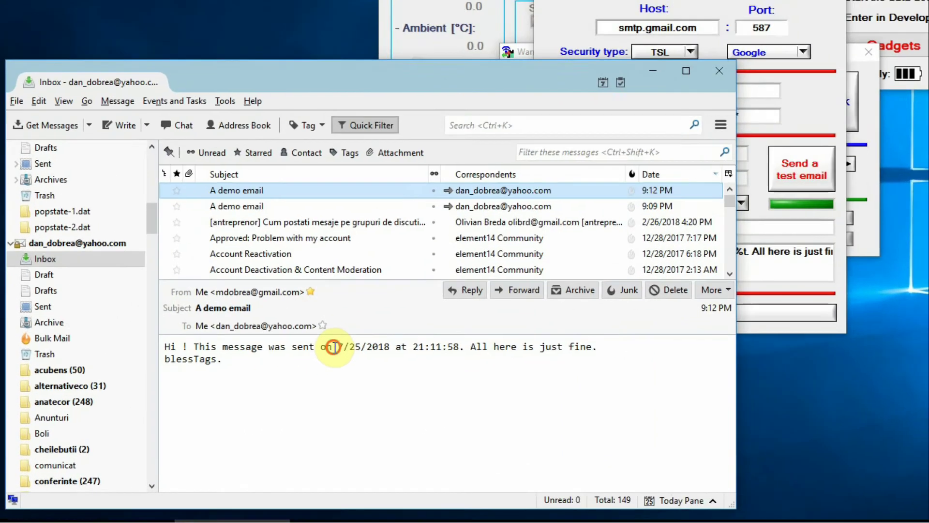
{"action": "left_click_drag", "start_coordinate": [229, 387], "coordinate": [249, 388]}
{"action": "left_click_drag", "start_coordinate": [413, 332], "coordinate": [438, 332]}
{"action": "left_click", "coordinate": [473, 332]}
{"action": "double_click", "coordinate": [473, 332]}
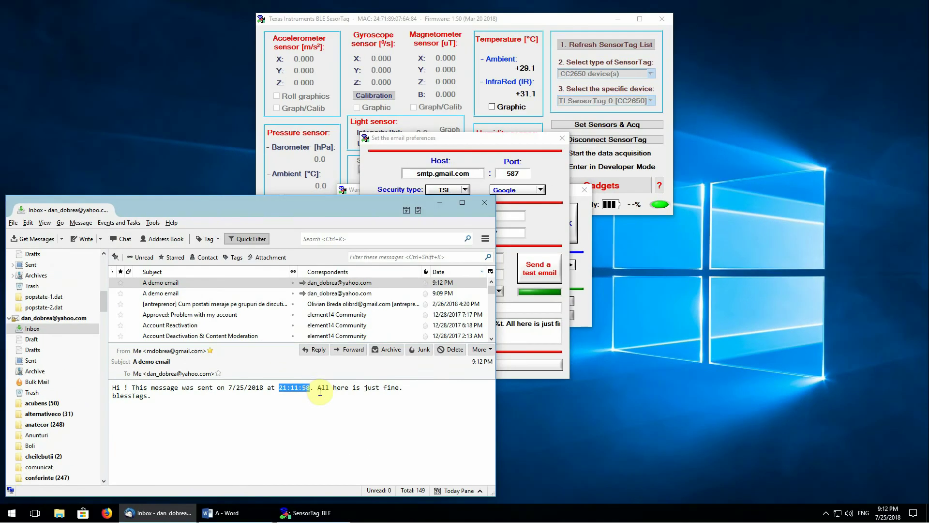
{"action": "left_click", "coordinate": [584, 159]}
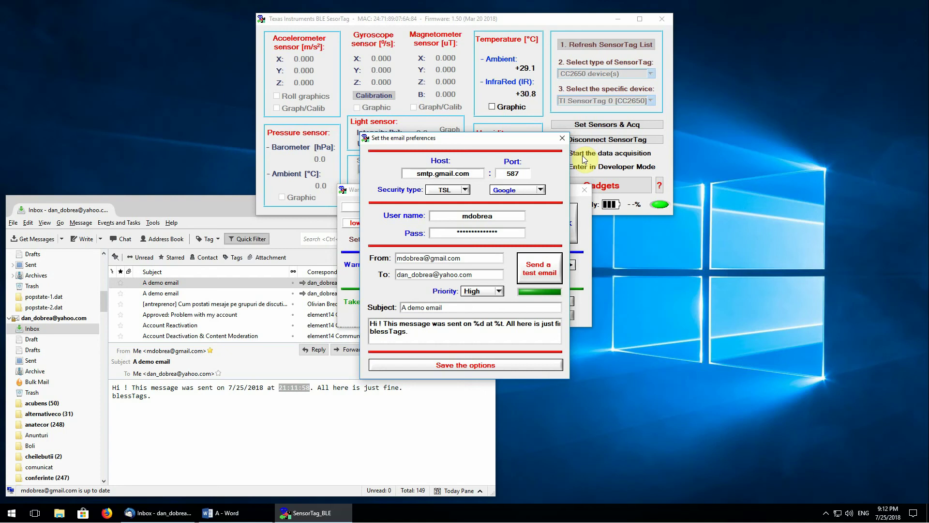
Step: Apply GMX settings with a gmx.com sender address, try a test email, and dismiss the login error
{"action": "left_click", "coordinate": [502, 216]}
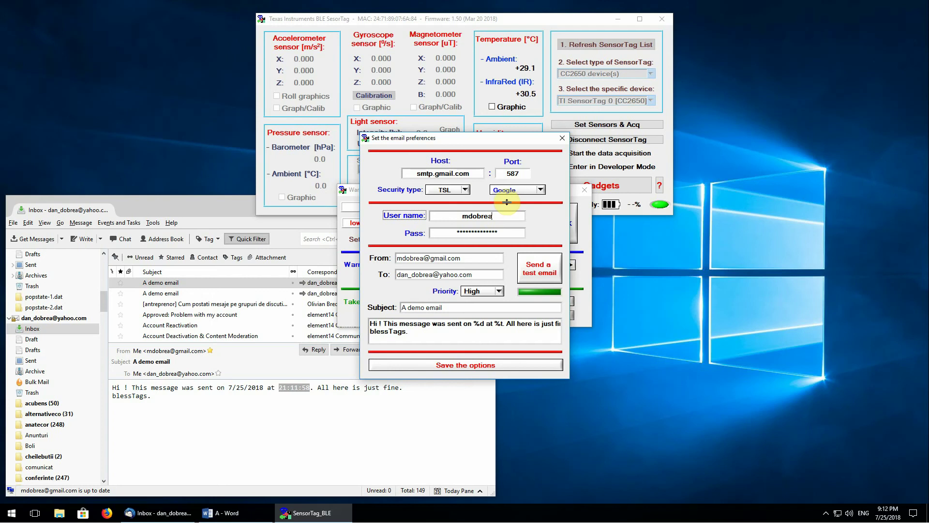
{"action": "left_click", "coordinate": [542, 190]}
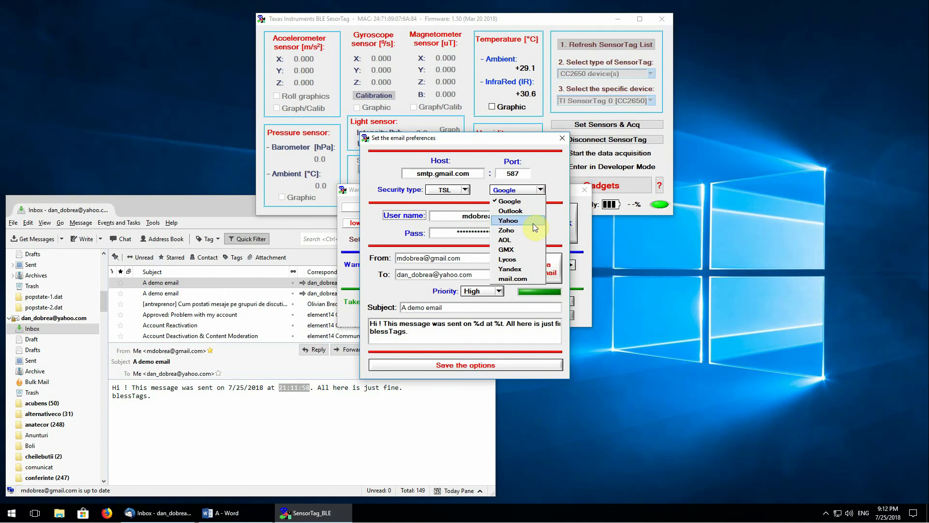
{"action": "left_click", "coordinate": [516, 250]}
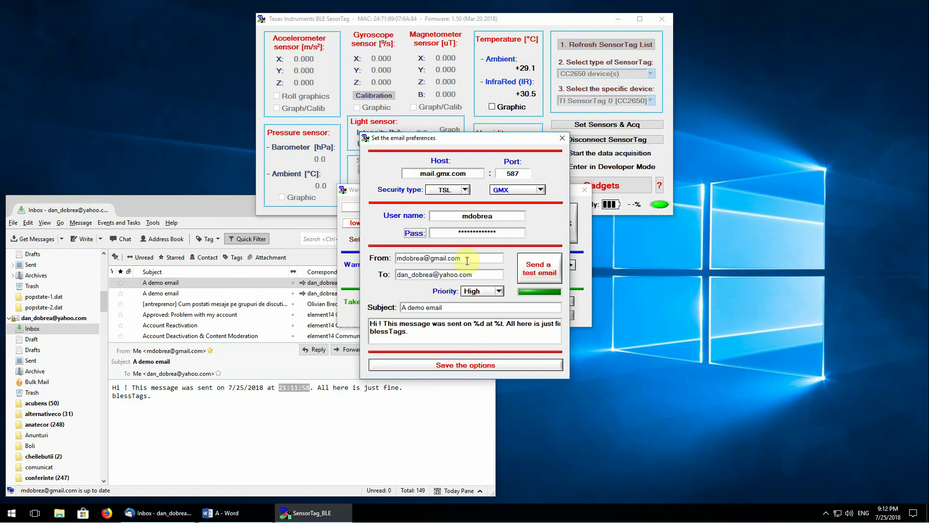
{"action": "left_click_drag", "start_coordinate": [472, 259], "coordinate": [430, 259]}
{"action": "type", "text": "gmx.com"}
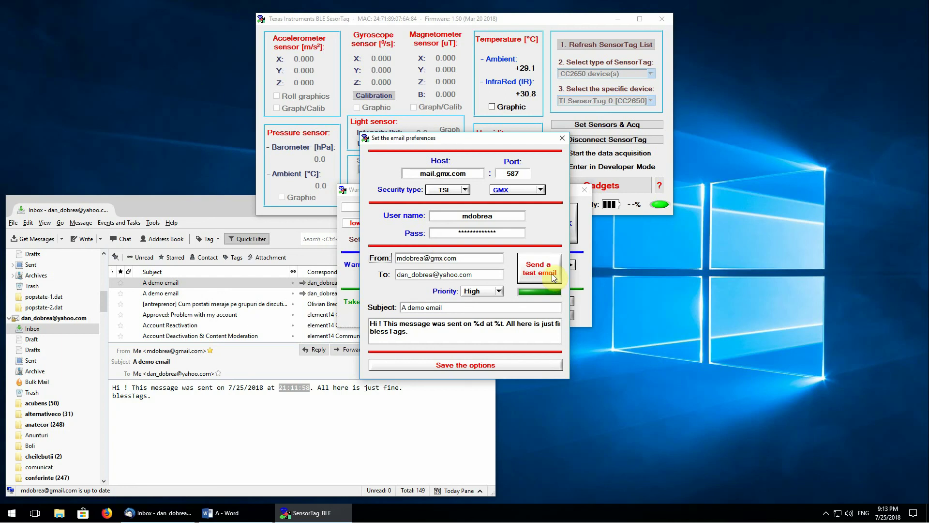
{"action": "left_click", "coordinate": [553, 275]}
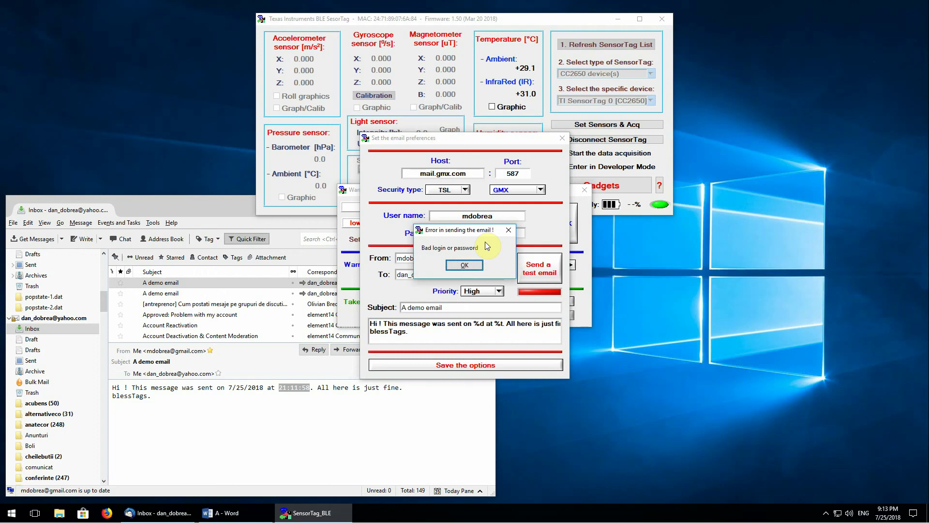
{"action": "left_click", "coordinate": [472, 265]}
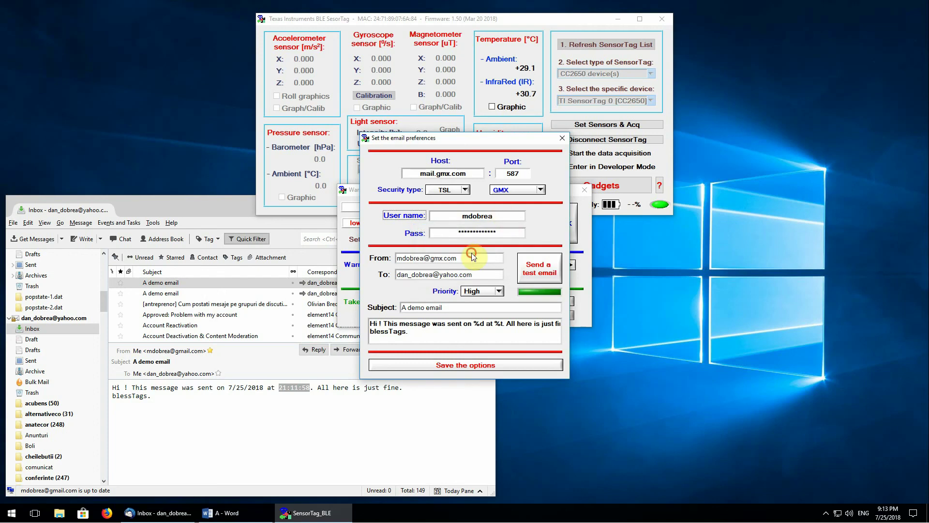
Step: Replace the user name with the full GMX sender address and resend the test email
{"action": "left_click_drag", "start_coordinate": [460, 258], "coordinate": [358, 261]}
{"action": "key", "text": "ctrl+c"}
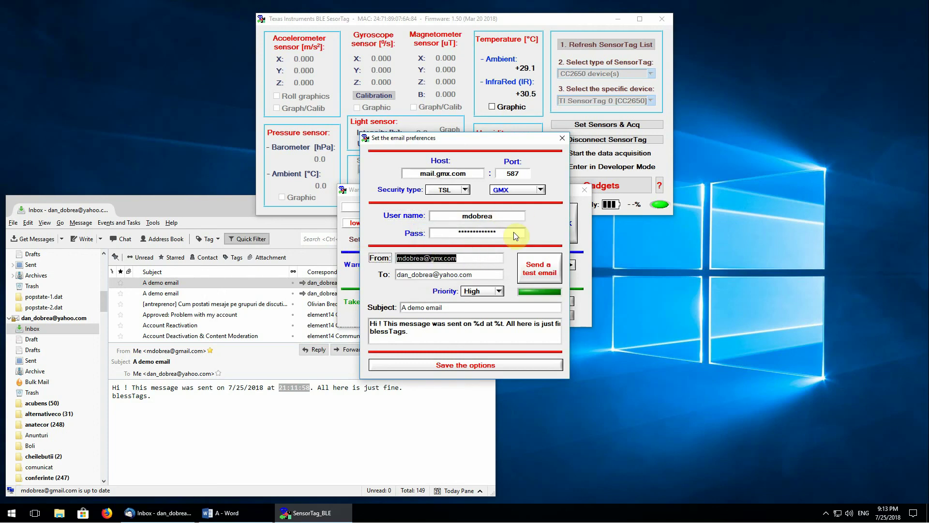
{"action": "double_click", "coordinate": [506, 220]}
{"action": "key", "text": "ctrl+v"}
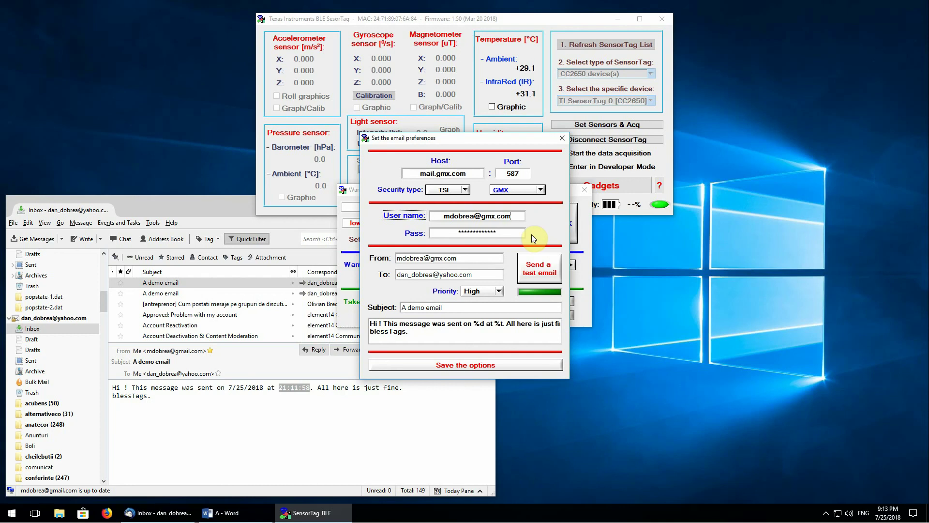
{"action": "left_click", "coordinate": [546, 269]}
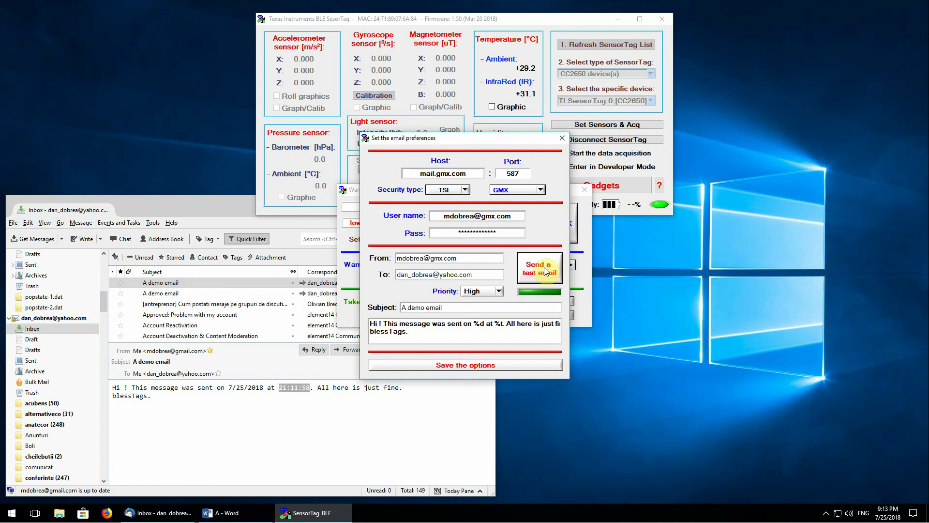
Step: Refresh the inbox, open the new GMX demo email stamped 21:13:29, then compare with the 21:11:58 one
{"action": "left_click", "coordinate": [256, 424]}
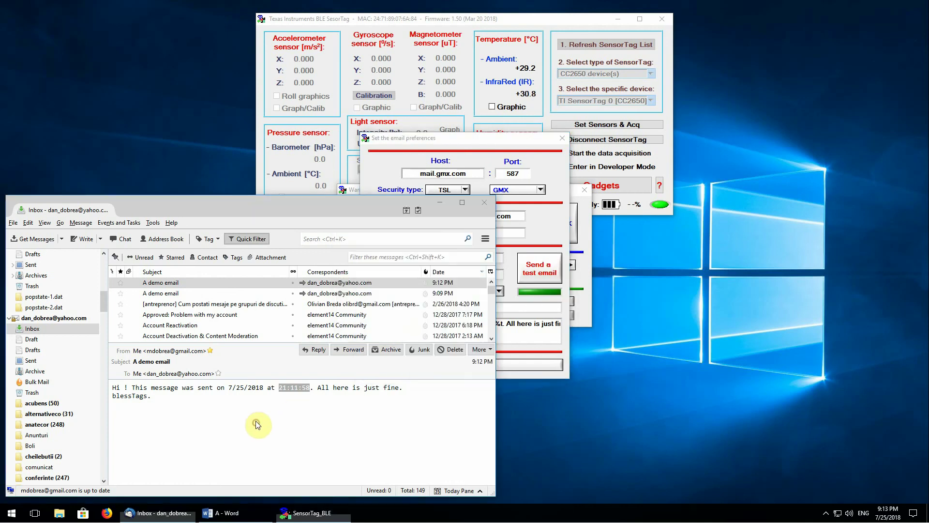
{"action": "left_click", "coordinate": [34, 340]}
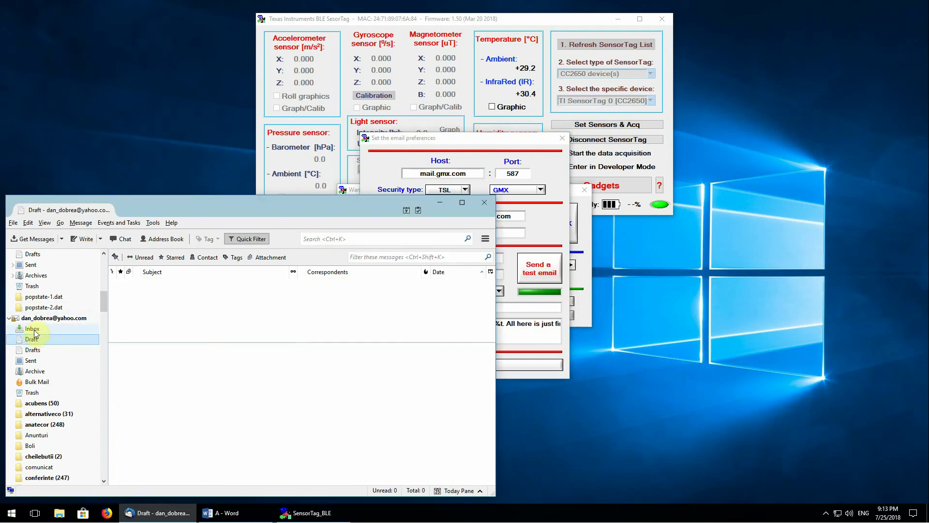
{"action": "left_click", "coordinate": [33, 328]}
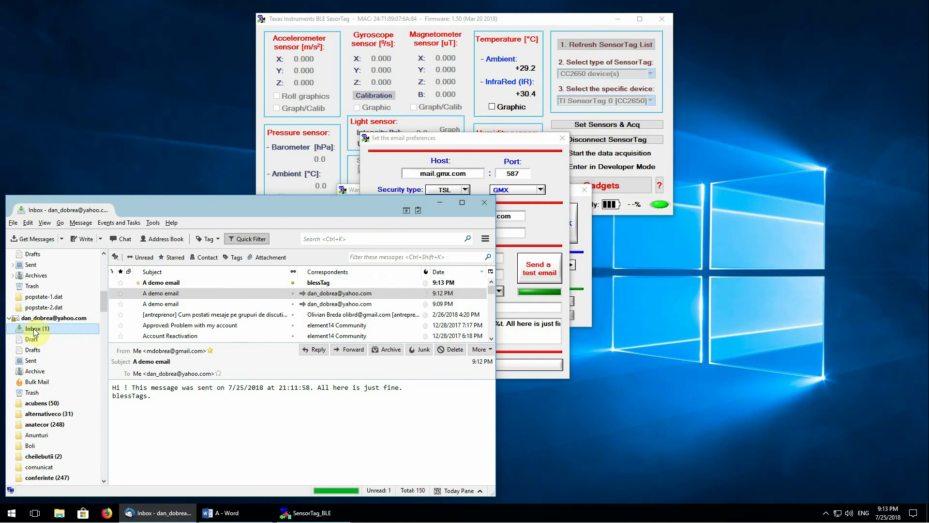
{"action": "left_click", "coordinate": [181, 283]}
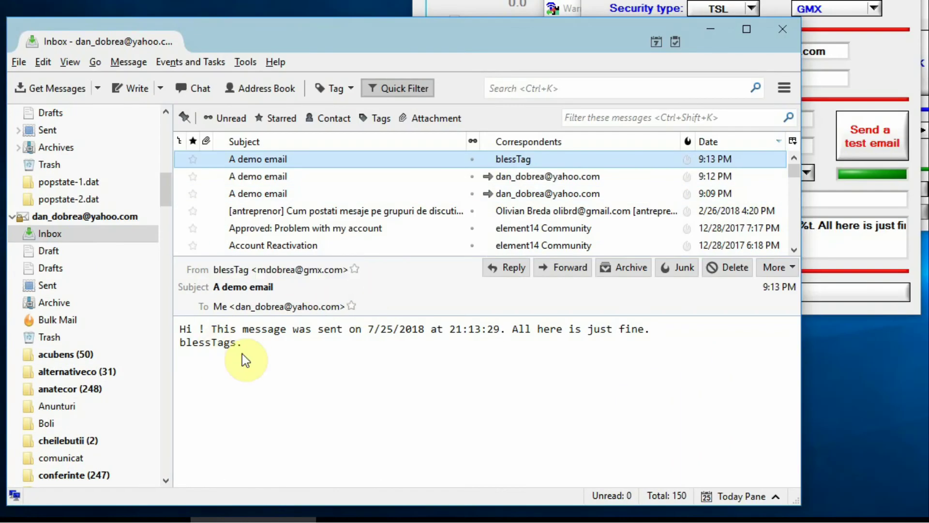
{"action": "left_click_drag", "start_coordinate": [259, 343], "coordinate": [161, 332]}
{"action": "left_click", "coordinate": [387, 333]}
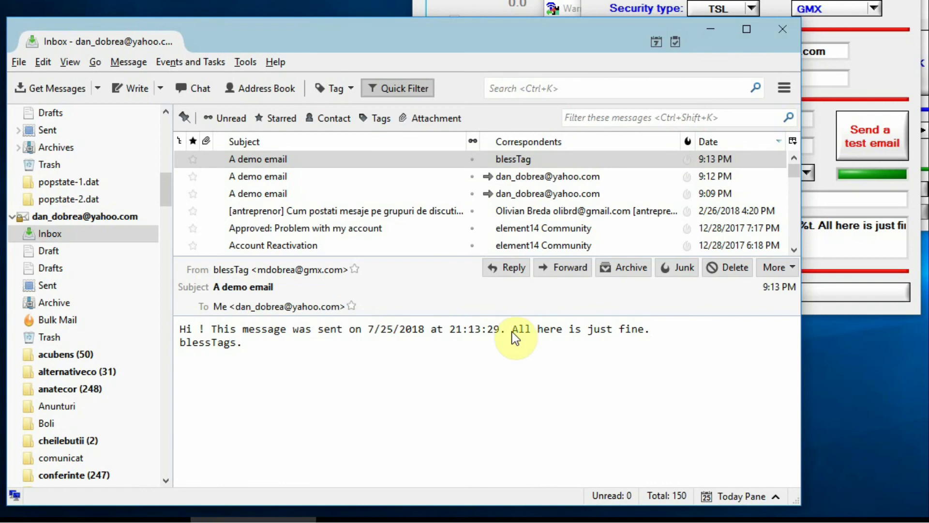
{"action": "double_click", "coordinate": [455, 329]}
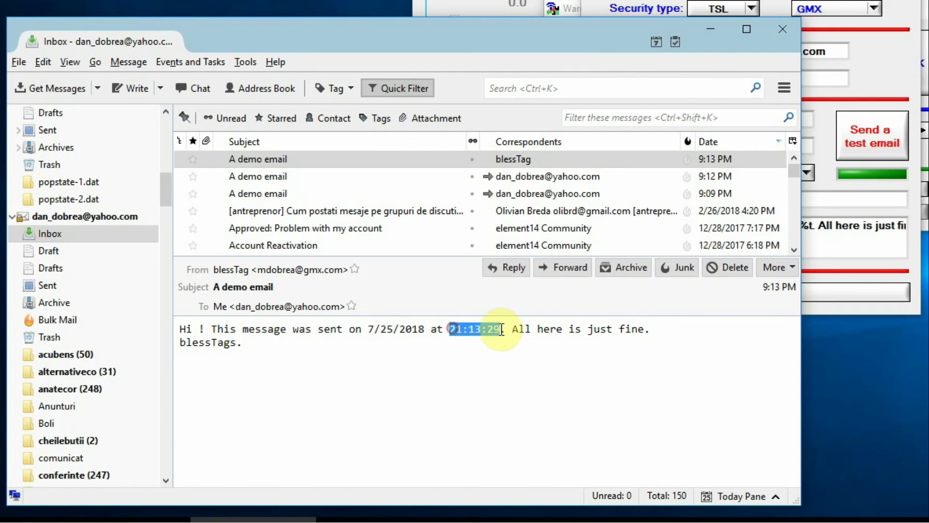
{"action": "left_click", "coordinate": [284, 176]}
{"action": "left_click_drag", "start_coordinate": [451, 332], "coordinate": [502, 327]}
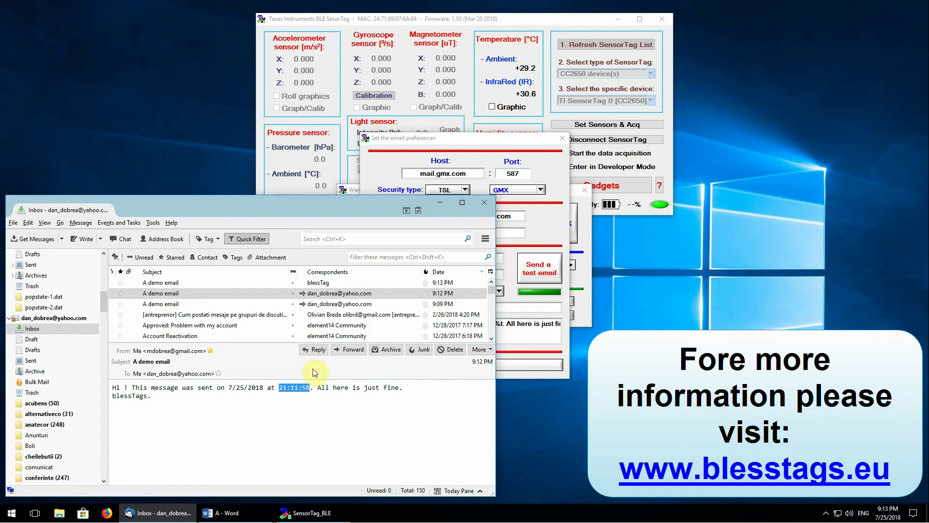
Step: Return to the blessTags email preferences dialog showing GMX's mail.gmx.com, port 587, TSL
{"action": "left_click", "coordinate": [498, 138]}
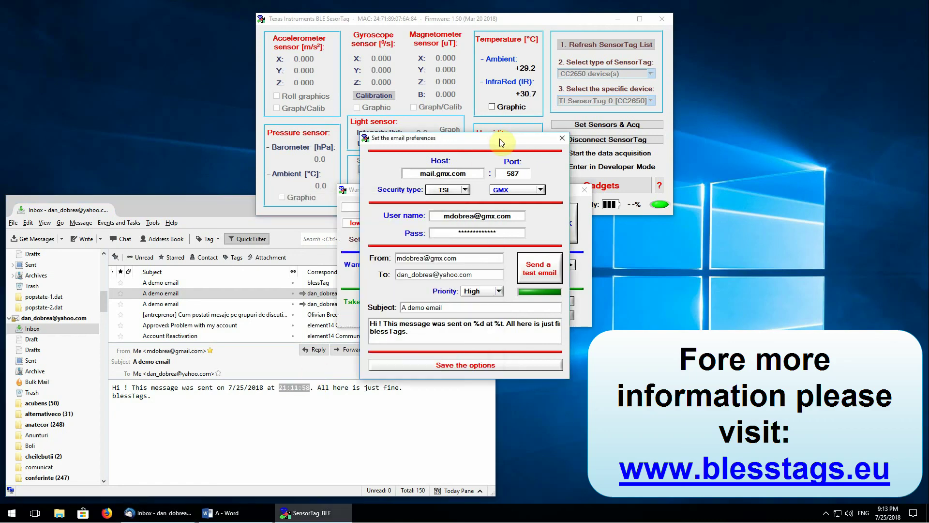